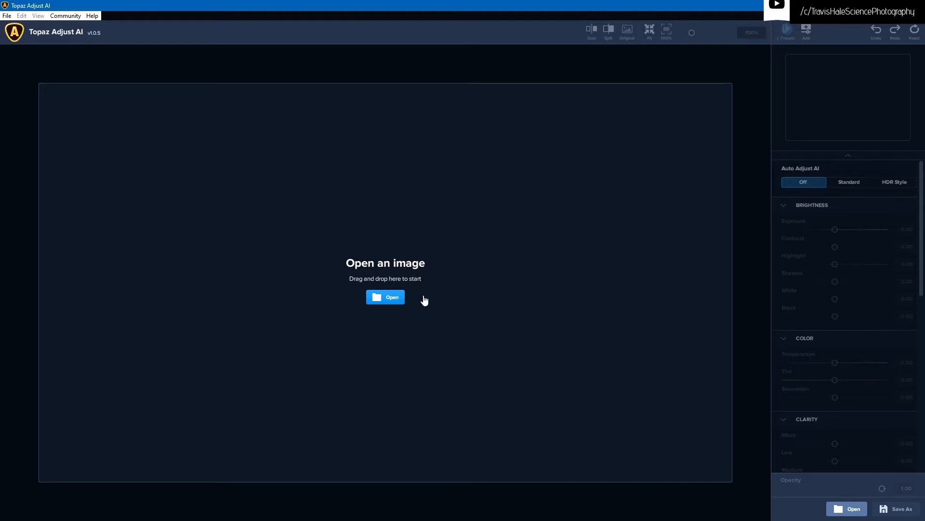
- Open the lemur photo 20190220-DSC_0431 from the Adjust subfolder of the TAI folder on the Desktop
left_click(392, 302)
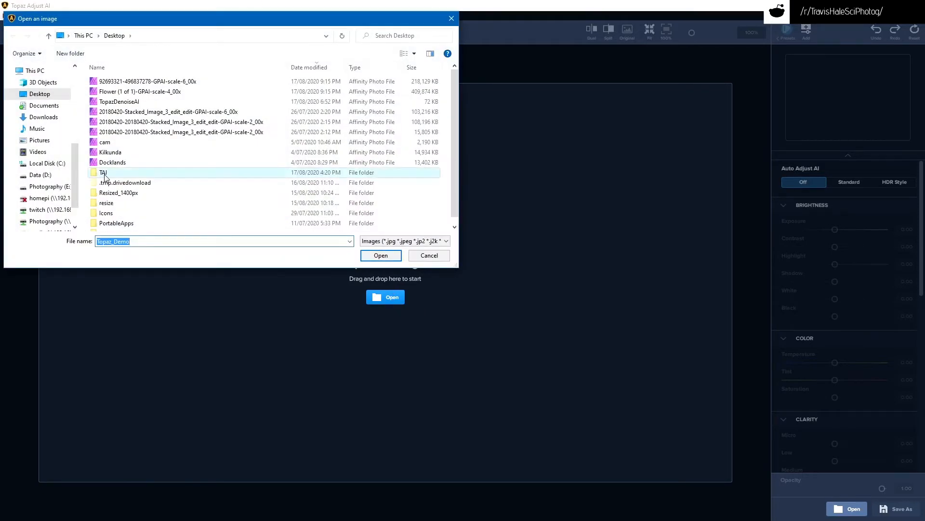
double_click(108, 176)
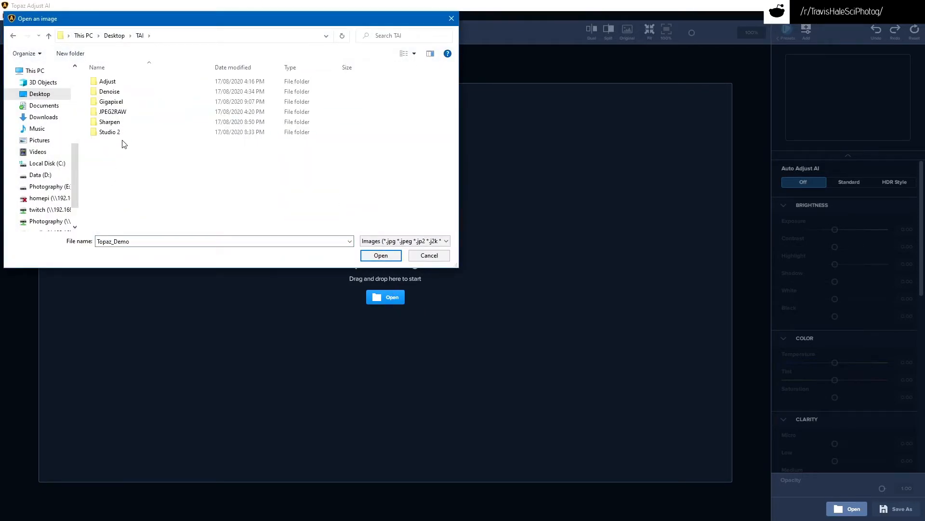
double_click(120, 81)
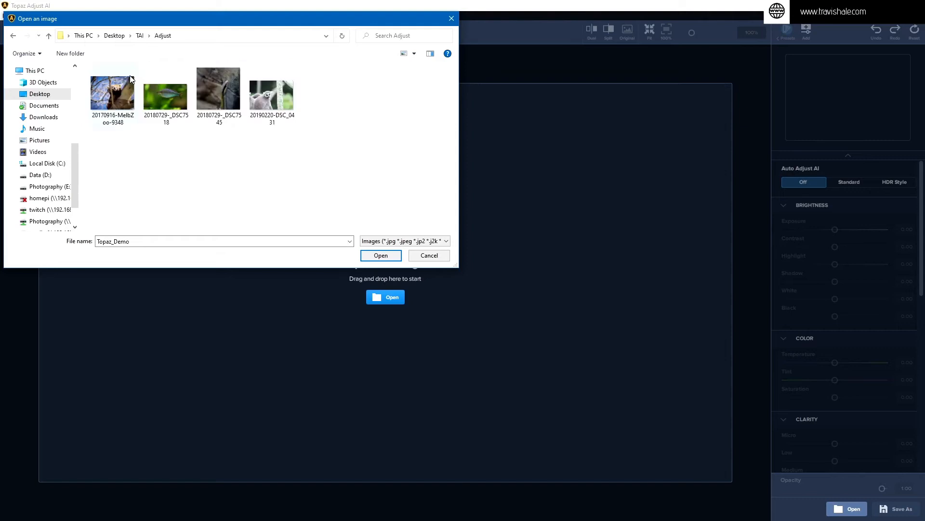
left_click(275, 94)
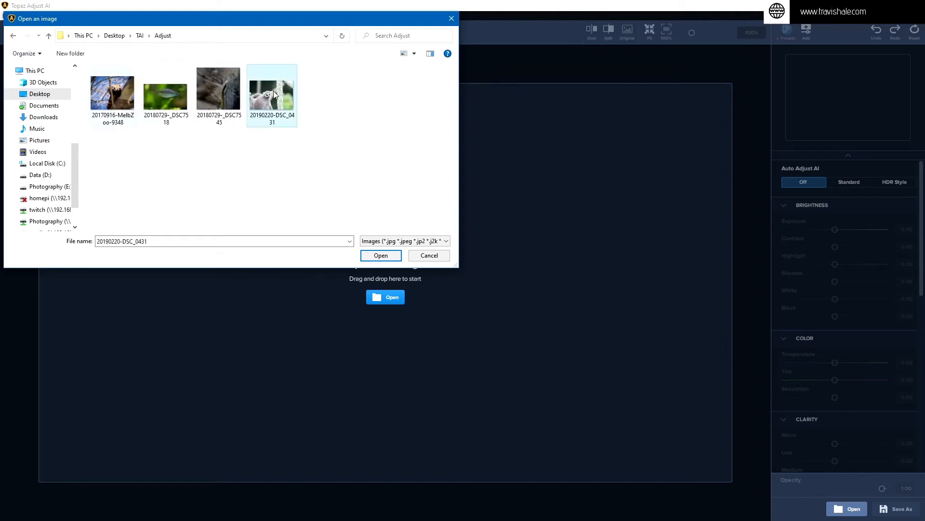
left_click(389, 255)
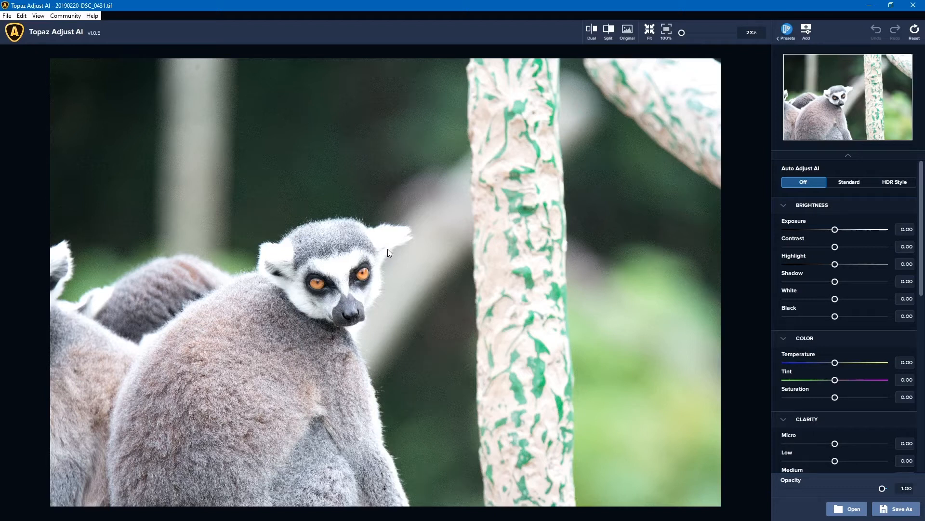
- Compare the dual and split views of the photo, keep the split view, and check it at 51% and fitted zoom
left_click(608, 32)
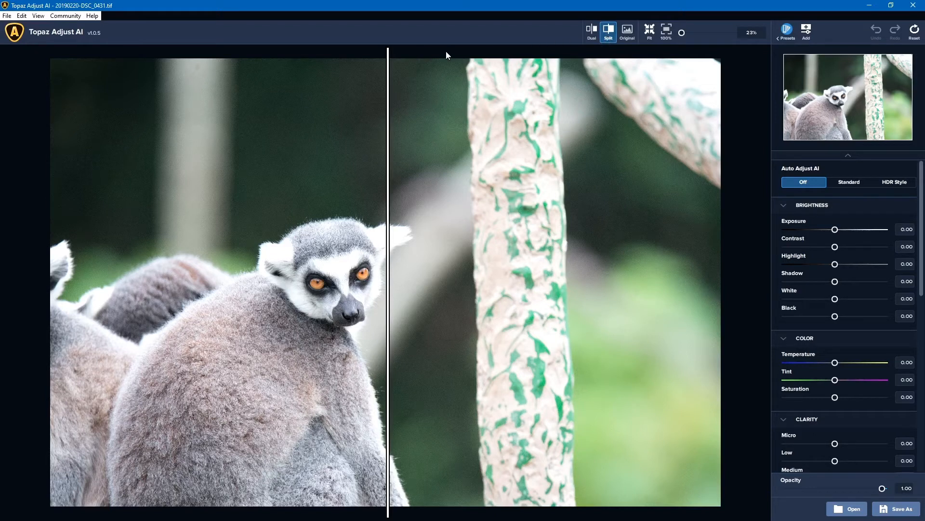
left_click(593, 34)
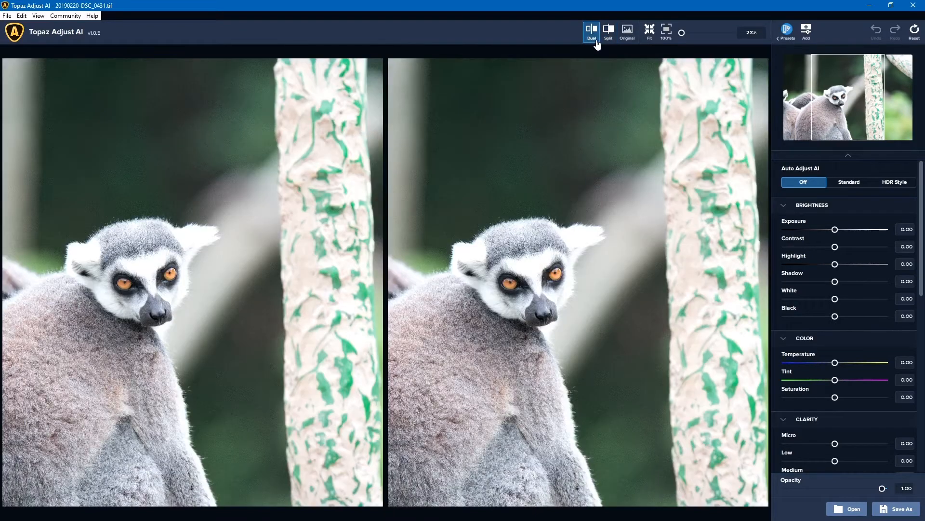
left_click(591, 34)
left_click(608, 35)
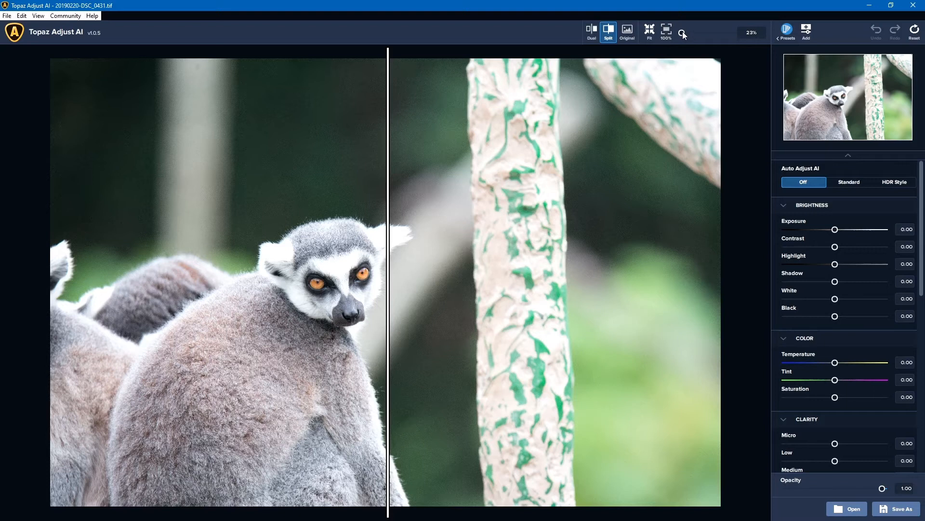
left_click_drag(682, 32, 685, 32)
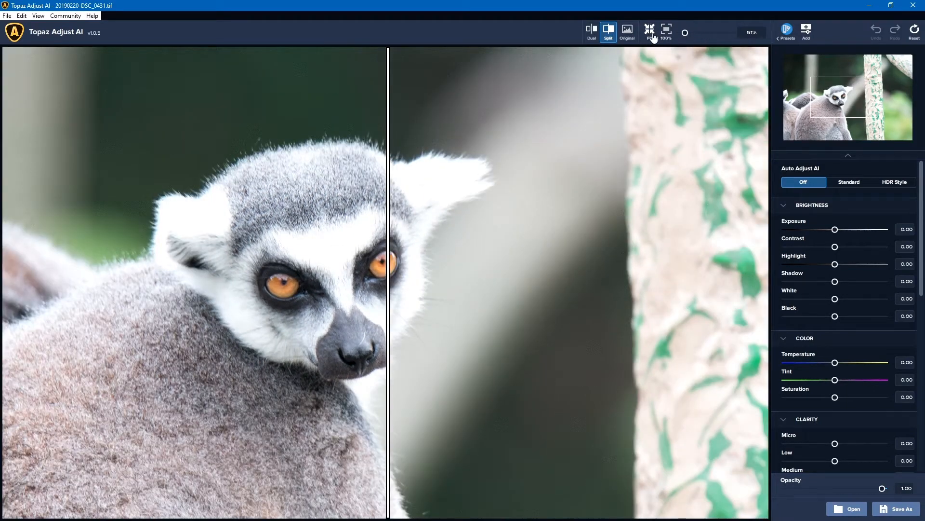
left_click(651, 34)
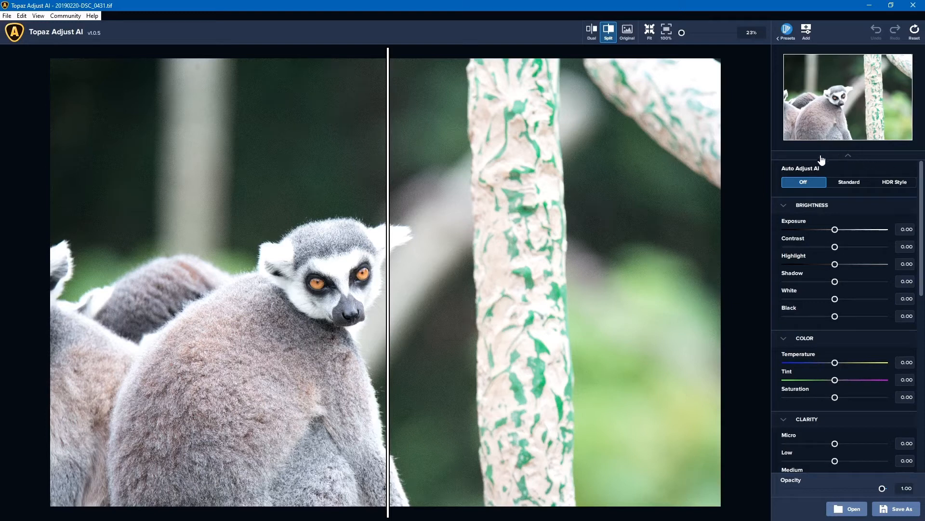
- Apply the Standard Auto Adjust AI mode at strength 1.00 and compare the result on the lemur's face across the split
left_click(854, 184)
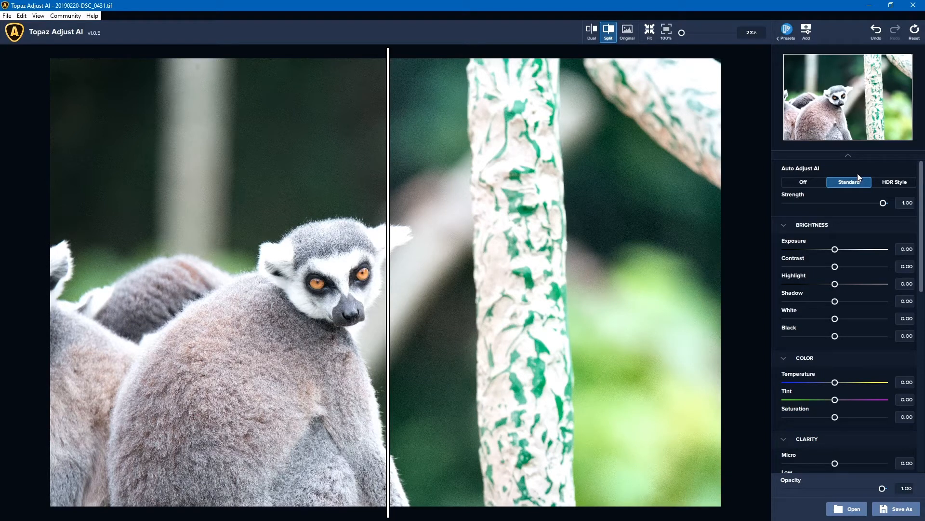
left_click_drag(388, 333, 331, 337)
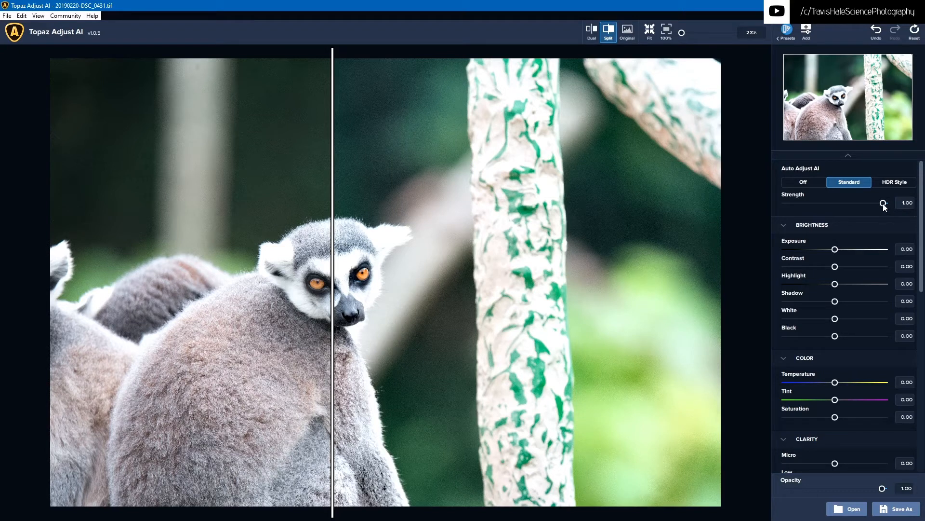
left_click_drag(883, 205, 871, 198)
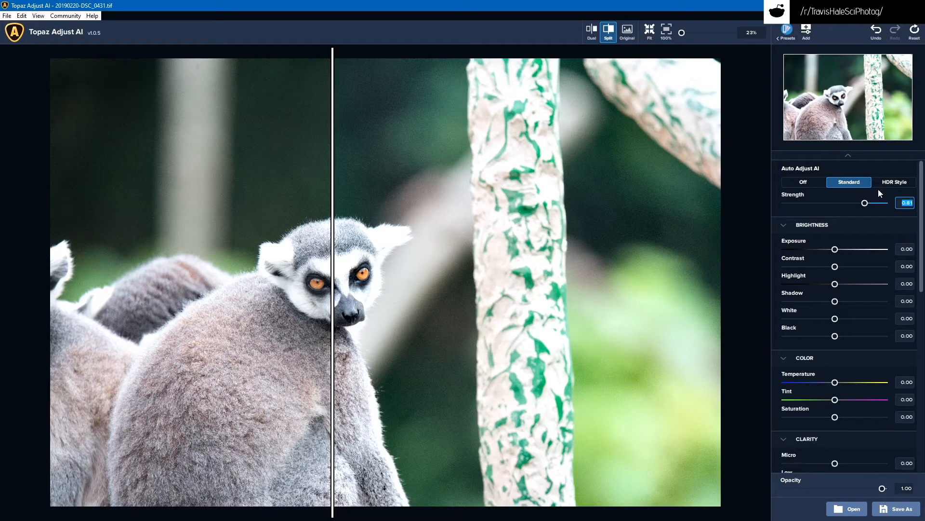
left_click_drag(861, 205, 889, 203)
- Try the HDR Style auto adjustment against the original and return to the Standard mode
left_click(894, 183)
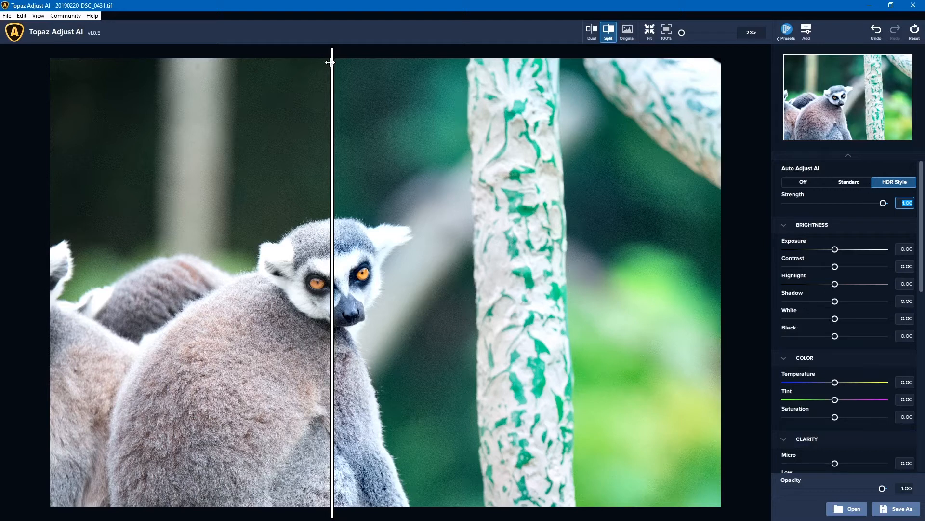
left_click_drag(331, 61, 418, 145)
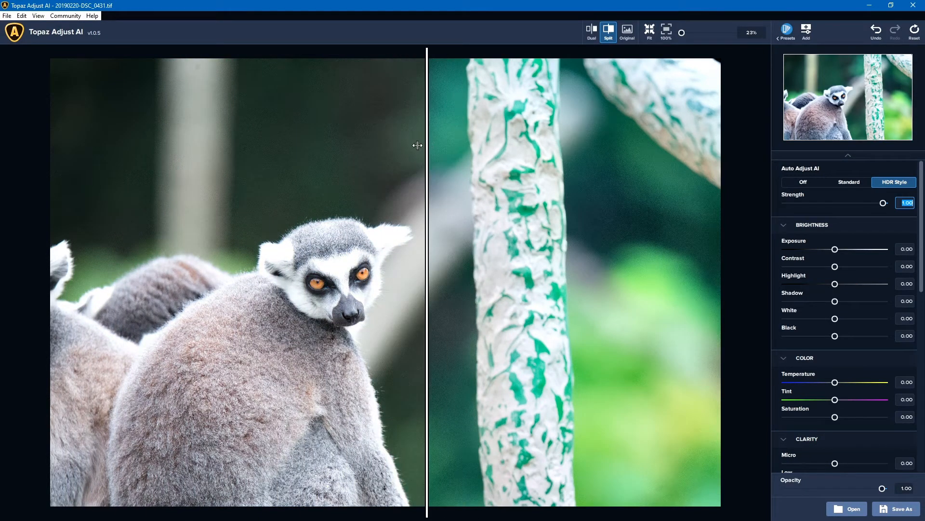
left_click(855, 184)
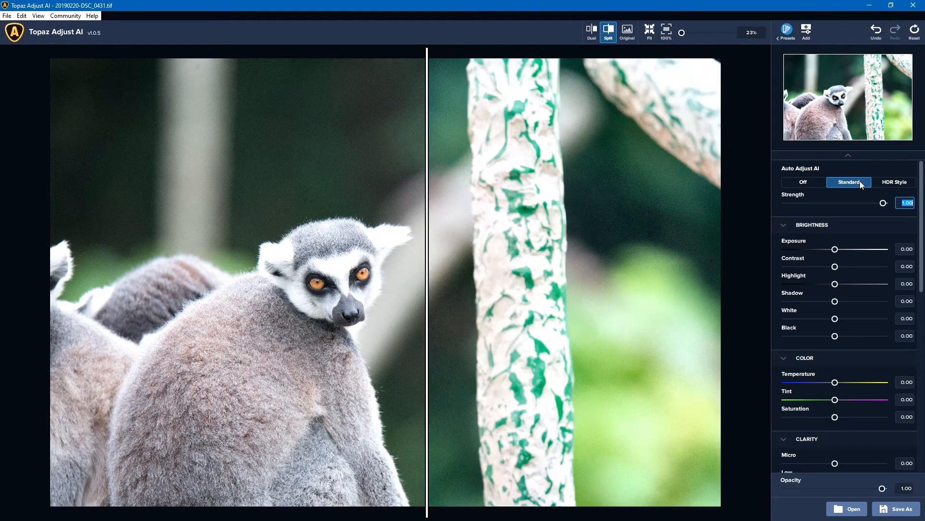
left_click_drag(420, 72, 172, 109)
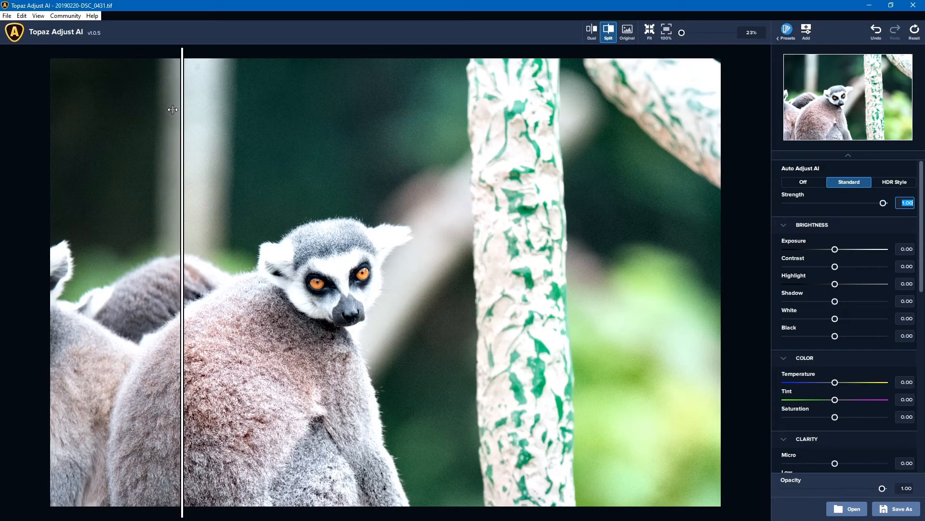
- Turn off the split view and compare the full adjusted photo with the original
left_click(611, 38)
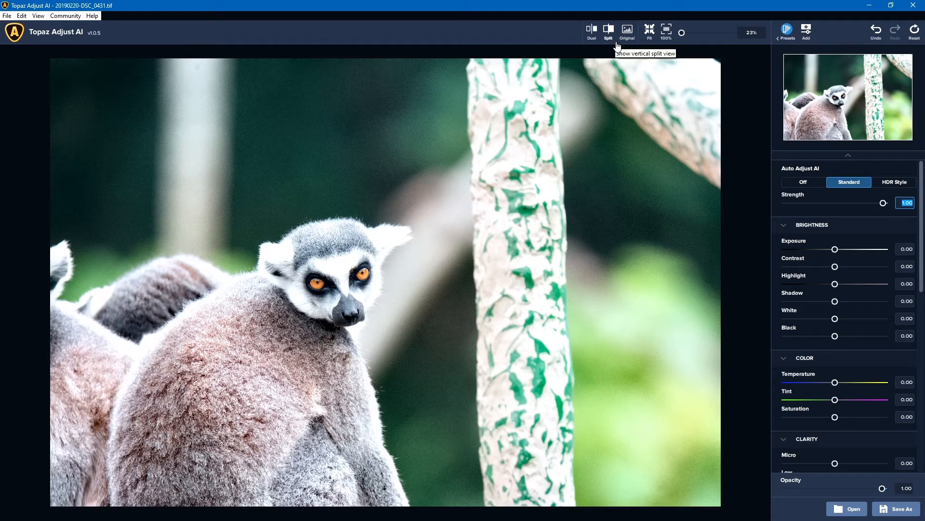
left_click(627, 39)
left_click(629, 38)
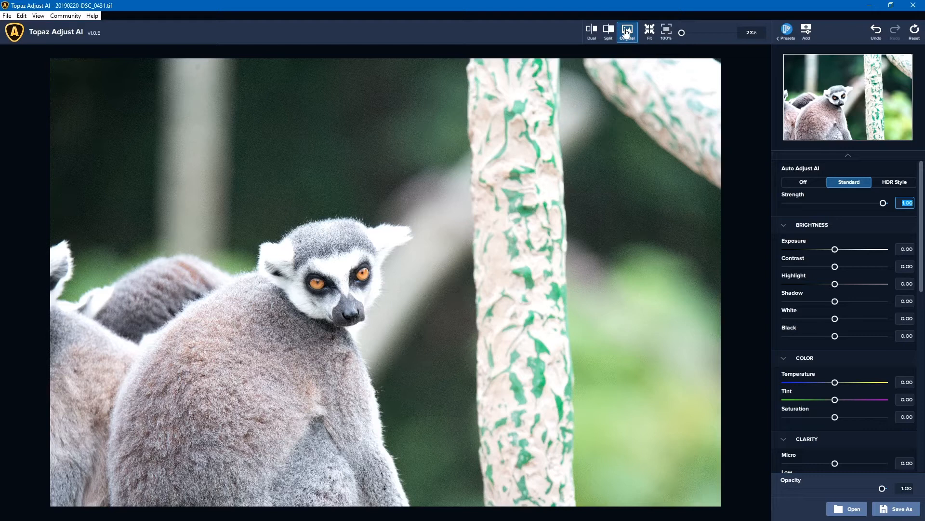
left_click(627, 38)
left_click(628, 40)
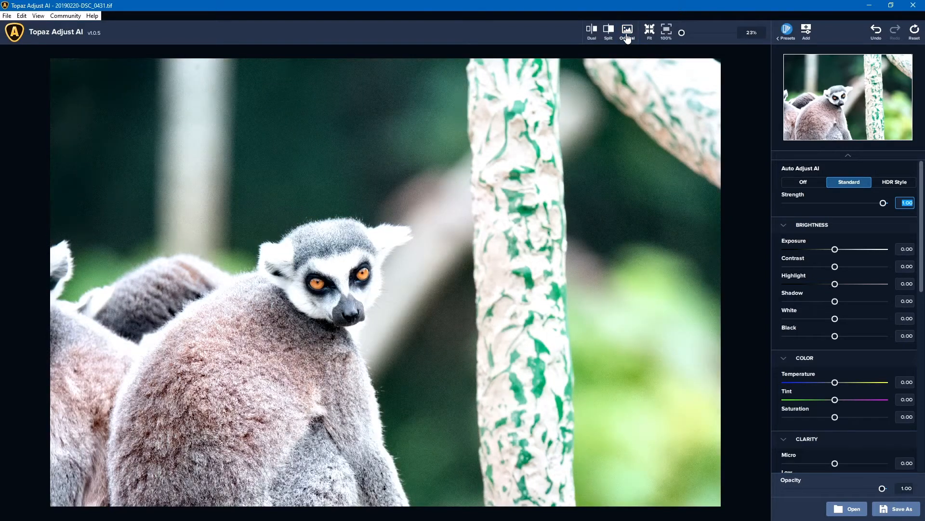
left_click(628, 41)
- Set the brightness adjustments to Contrast 0.15, Highlight -0.07, Shadow -0.07, White 0.05 and Black 0.00
left_click_drag(837, 285, 827, 336)
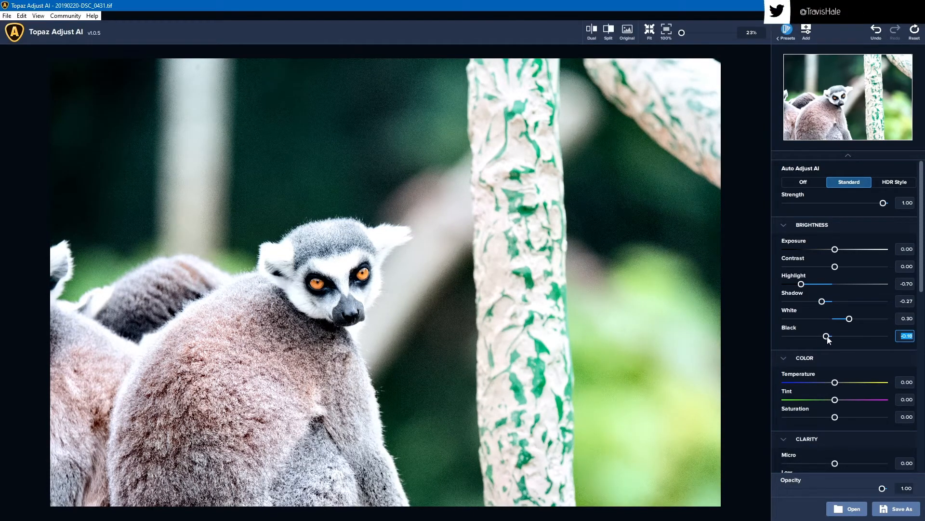
left_click(902, 318)
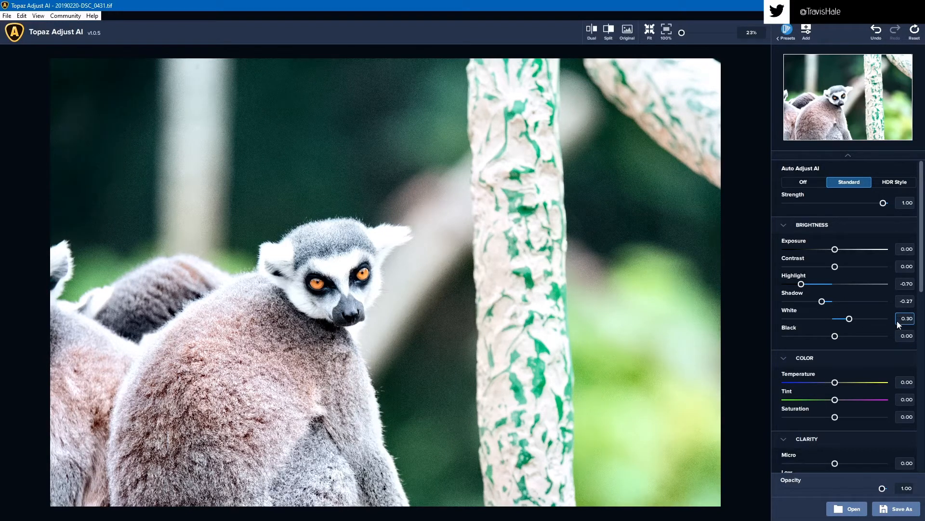
left_click_drag(850, 319, 843, 268)
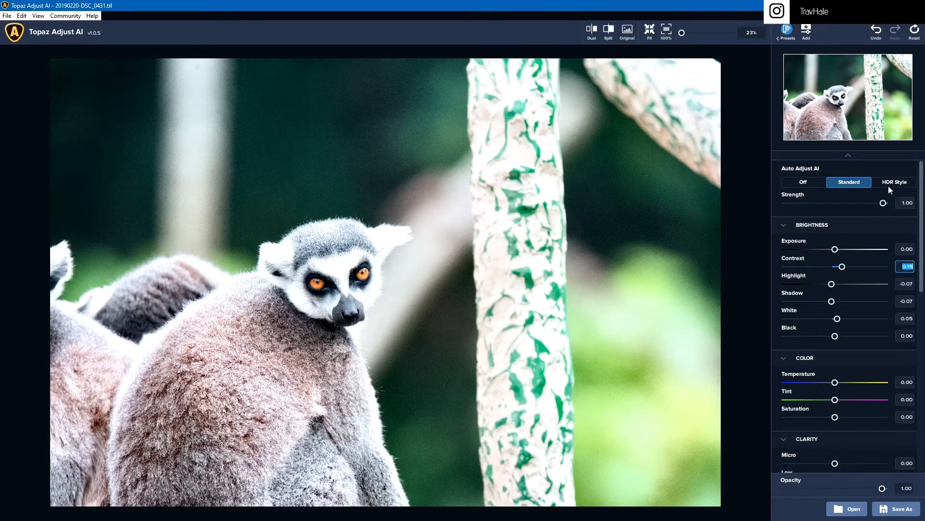
- Set the color Temperature to 0.19 and Saturation to 0.15
scroll(923, 236, "down", 1)
left_click_drag(923, 236, 915, 330)
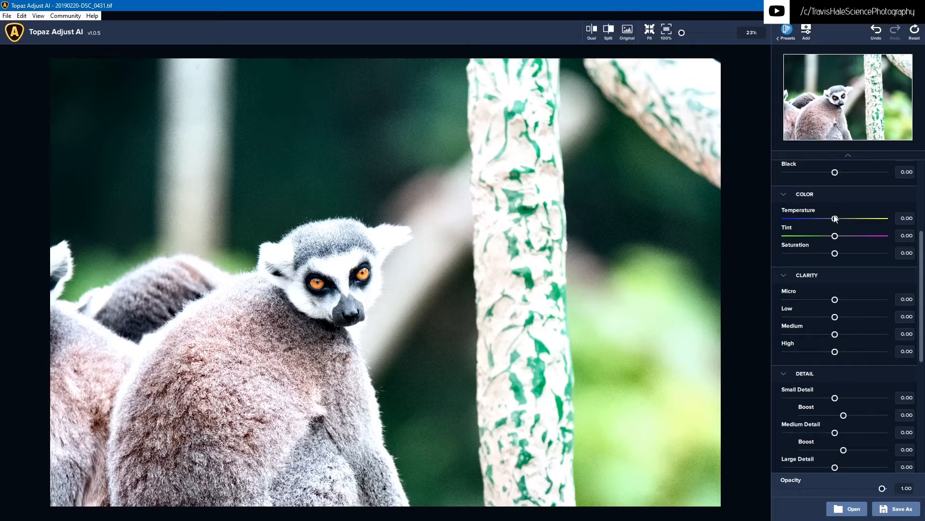
left_click_drag(838, 220, 846, 219)
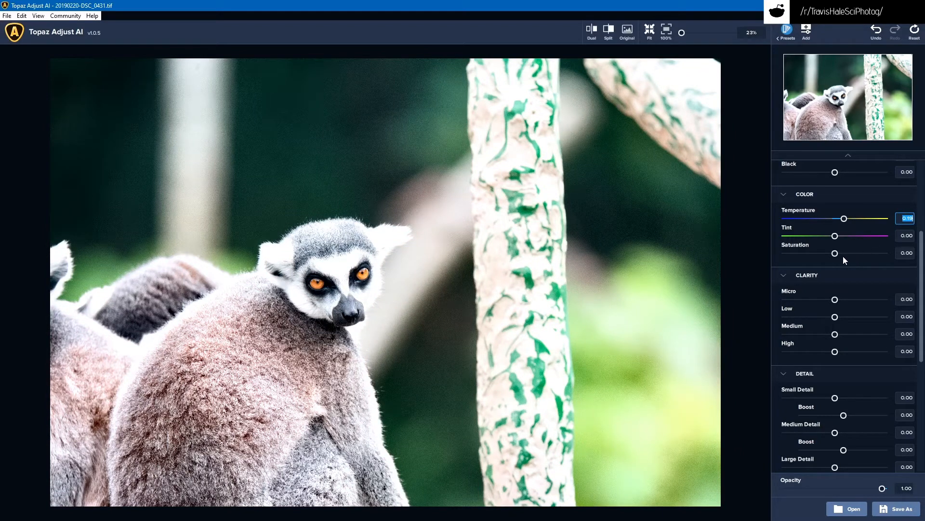
mouse_move(836, 253)
left_mouse_down()
mouse_move(890, 252)
mouse_move(844, 258)
left_mouse_up()
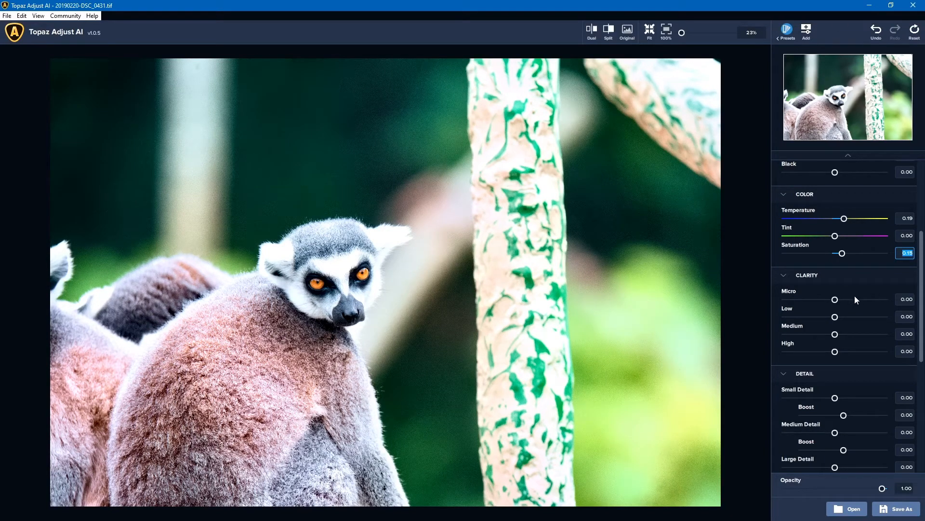
- Set the clarity adjustments to Micro -0.96, Low 0.37, Medium 0.33 and High -0.06
left_click(835, 299)
mouse_move(835, 300)
left_mouse_down()
mouse_move(883, 303)
mouse_move(828, 295)
left_mouse_up()
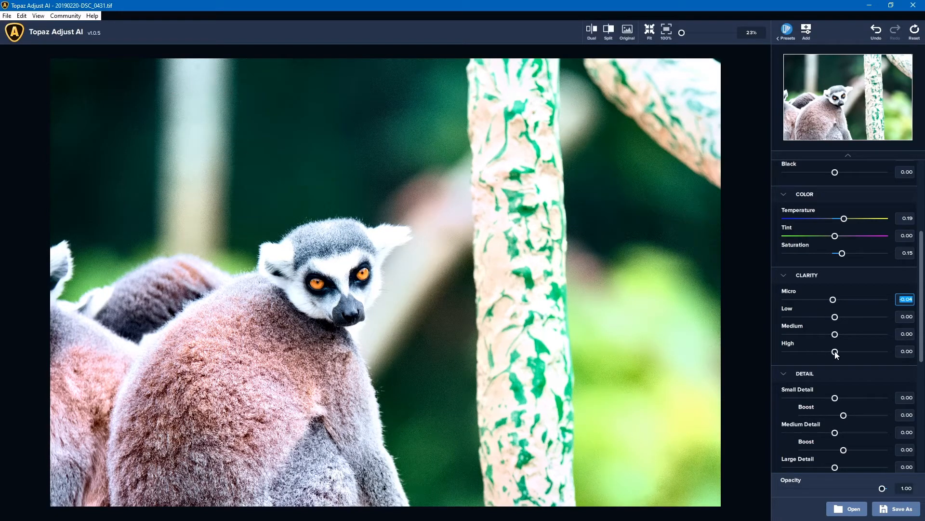
mouse_move(835, 352)
left_mouse_down()
mouse_move(868, 354)
mouse_move(800, 354)
mouse_move(833, 351)
left_mouse_up()
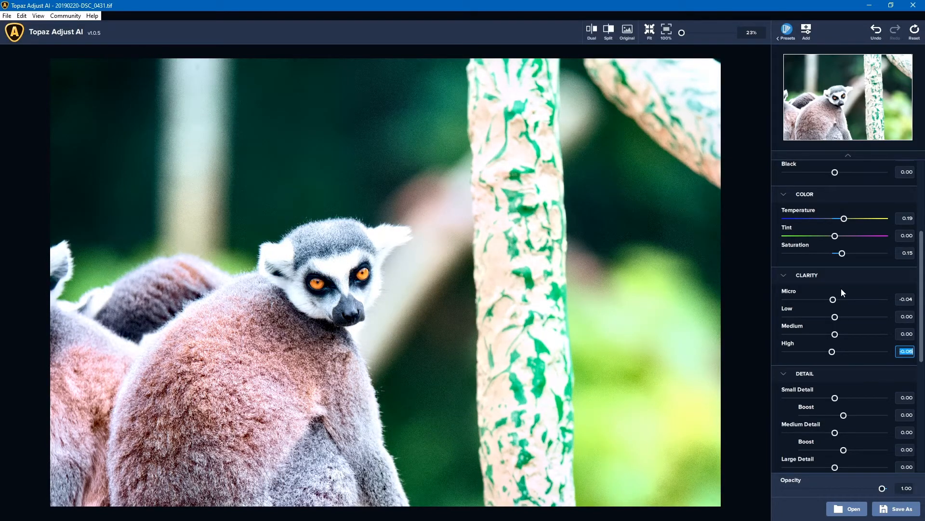
left_click_drag(834, 301, 789, 300)
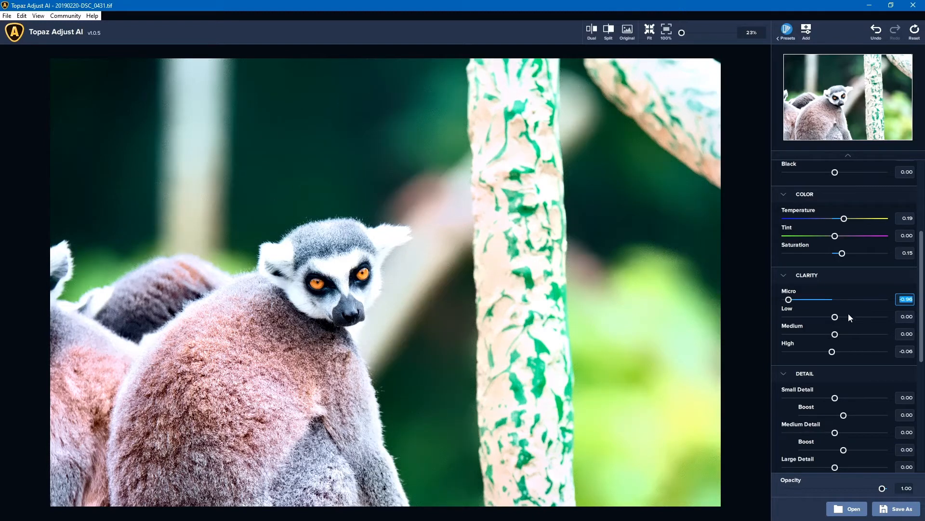
left_click_drag(836, 317, 851, 335)
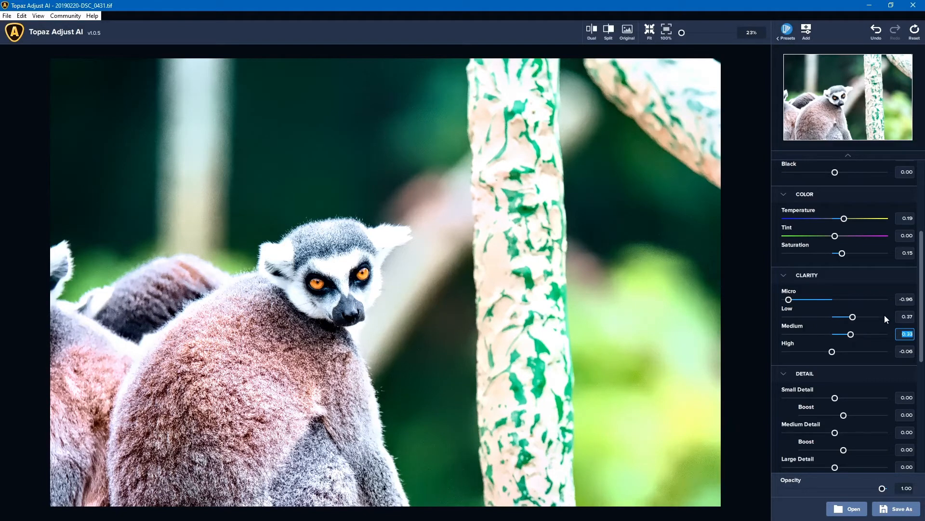
- Set Small Detail to 0.20, Medium Detail to 0.19 and Large Detail to 0.05
scroll(922, 301, "down", 5)
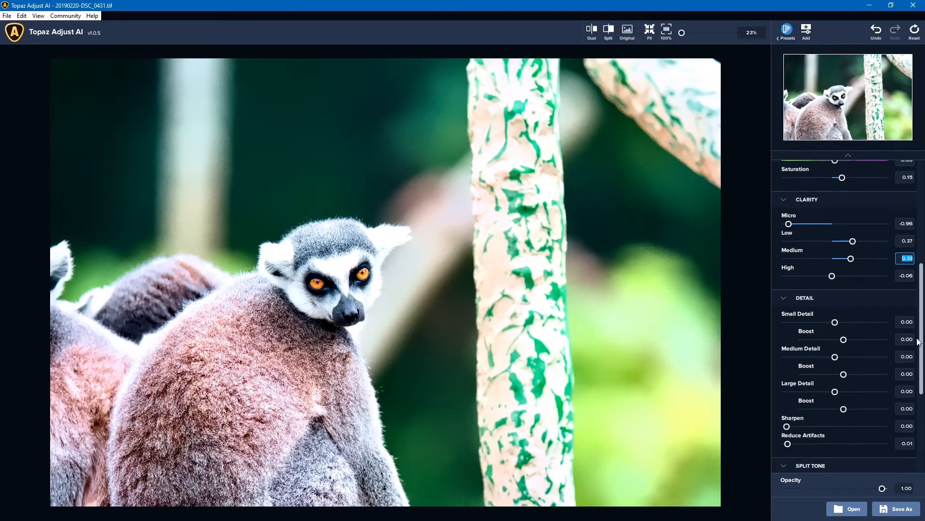
scroll(915, 362, "down", 1)
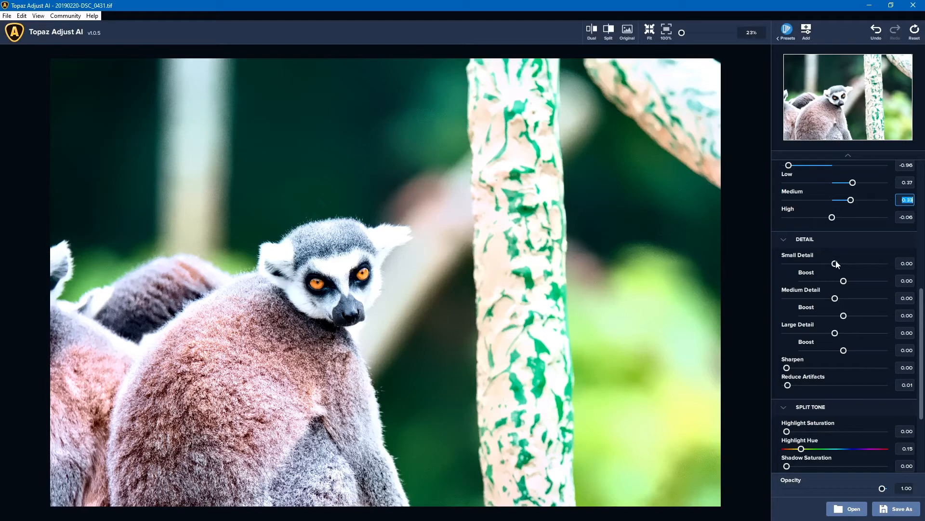
mouse_move(837, 264)
left_mouse_down()
mouse_move(876, 266)
mouse_move(807, 264)
mouse_move(878, 264)
mouse_move(844, 265)
left_mouse_up()
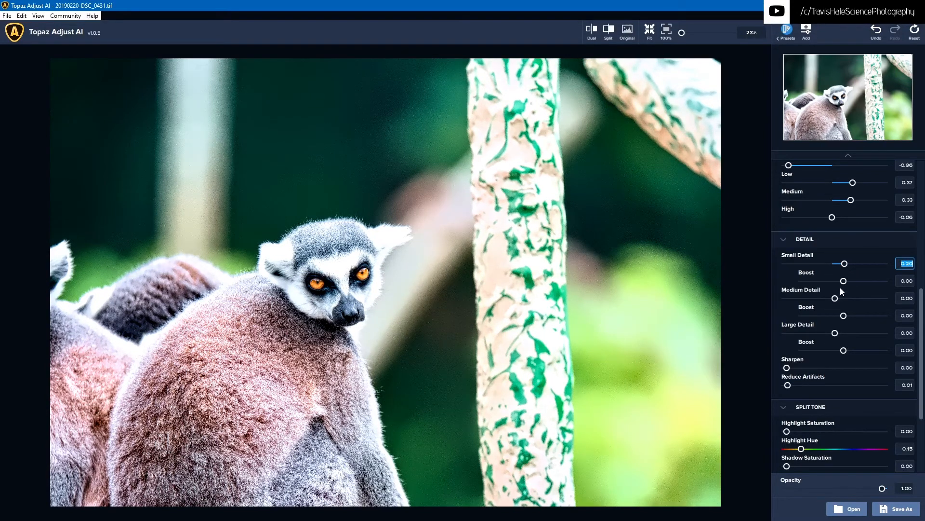
mouse_move(835, 333)
left_mouse_down()
mouse_move(852, 333)
mouse_move(843, 332)
left_mouse_up()
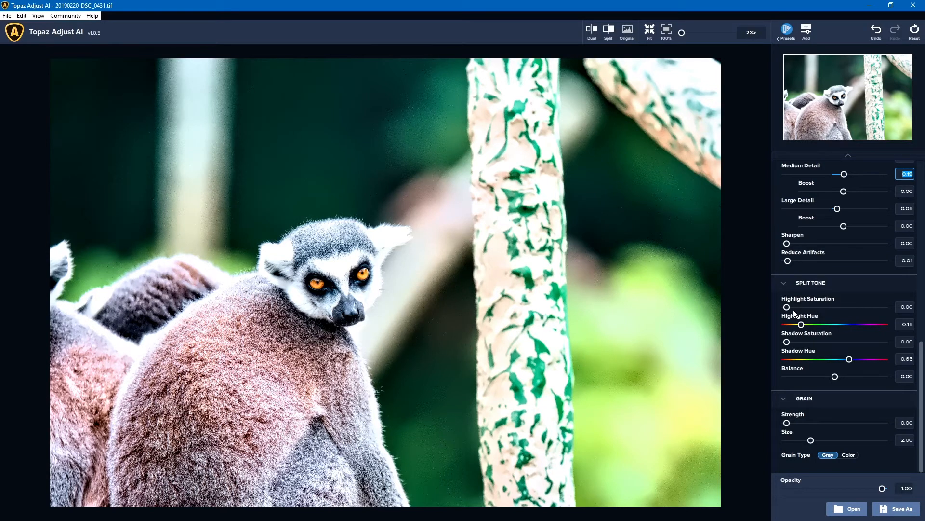
- Set the split tone Highlight Saturation to 0.35 and Highlight Hue to 0.07
left_click_drag(790, 307, 794, 326)
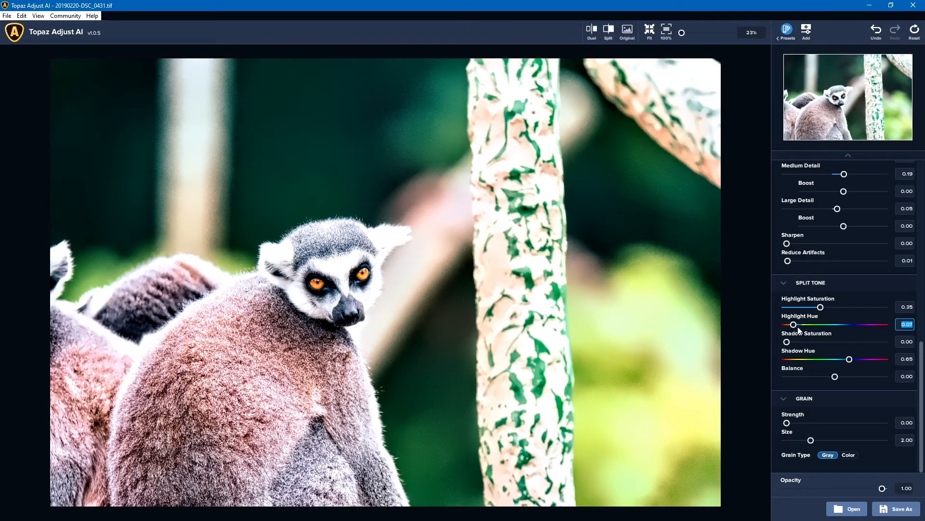
- Set the split tone Highlight Saturation to 0.12, Shadow Hue to 0.71 and Balance to 0.48
left_click_drag(820, 307, 798, 307)
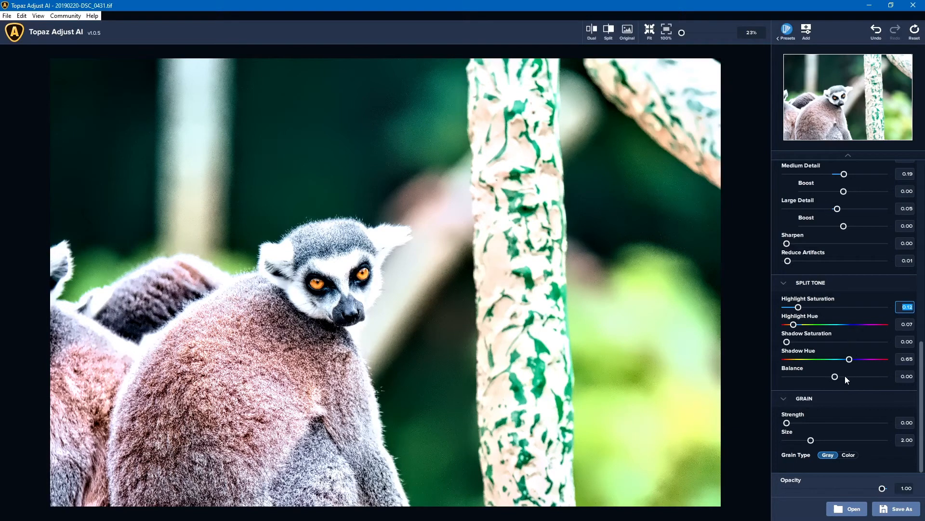
left_click(849, 360)
mouse_move(849, 360)
left_mouse_down()
mouse_move(857, 360)
mouse_move(838, 376)
mouse_move(854, 377)
left_mouse_up()
left_click_drag(891, 372, 862, 372)
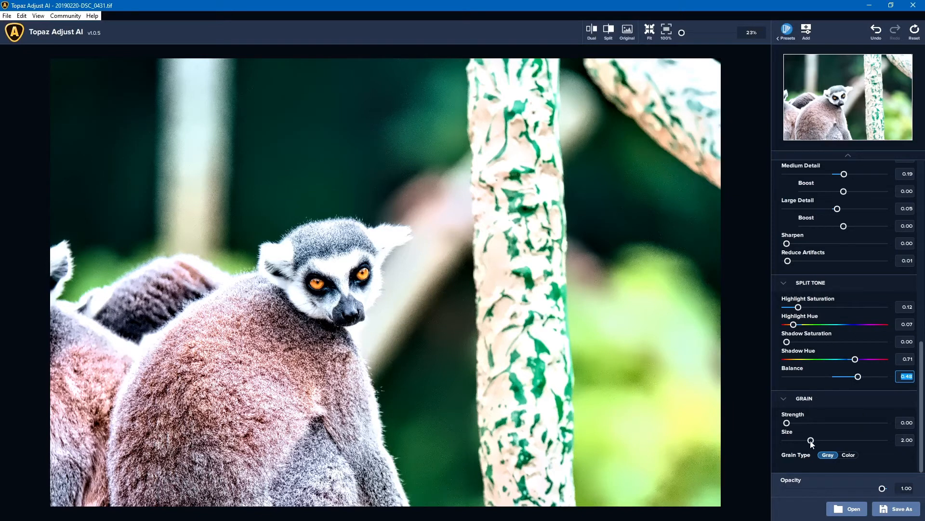
- Set the grain Size to 2.34 with Strength at 0.00, and reduce the overall Opacity to 0.85
left_click(793, 422)
mouse_move(857, 424)
left_mouse_down()
mouse_move(837, 420)
mouse_move(868, 422)
mouse_move(830, 423)
mouse_move(869, 422)
mouse_move(844, 416)
left_mouse_up()
left_click_drag(810, 440, 787, 423)
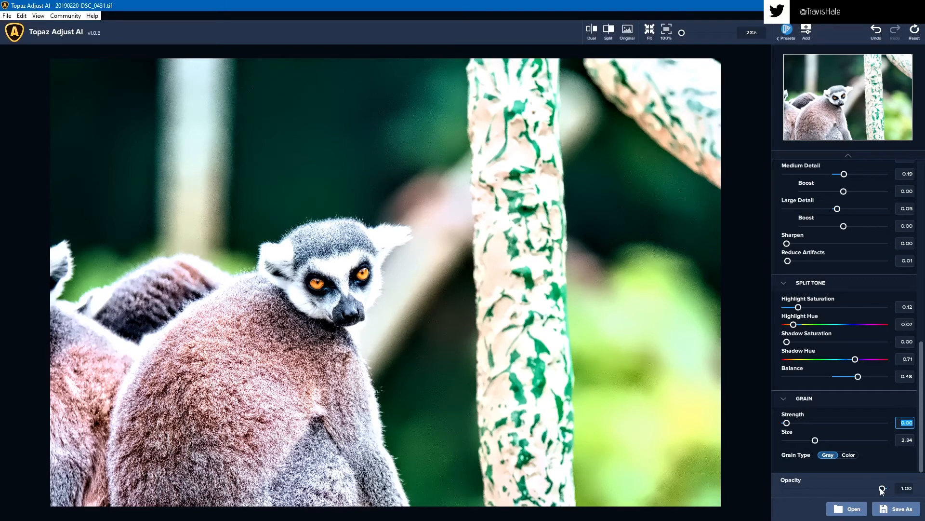
mouse_move(883, 489)
left_mouse_down()
mouse_move(789, 489)
mouse_move(871, 488)
left_mouse_up()
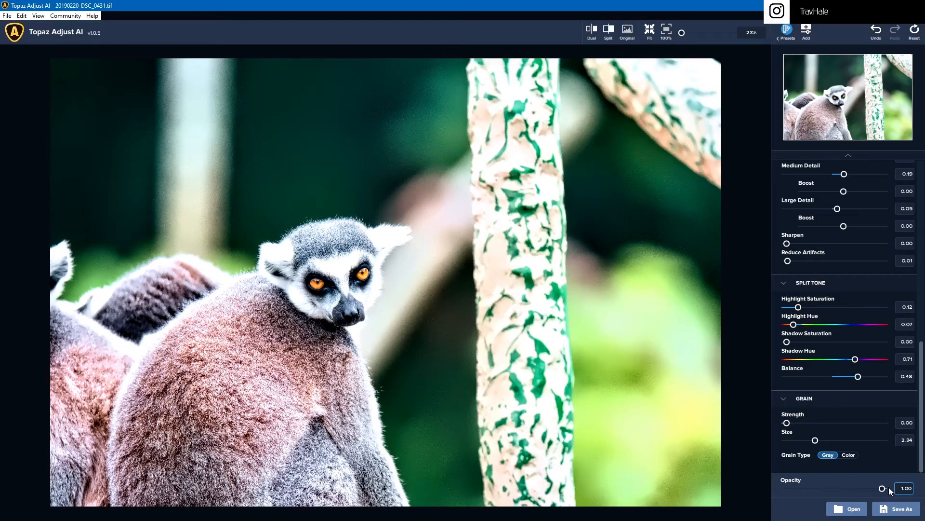
left_click_drag(883, 488, 866, 484)
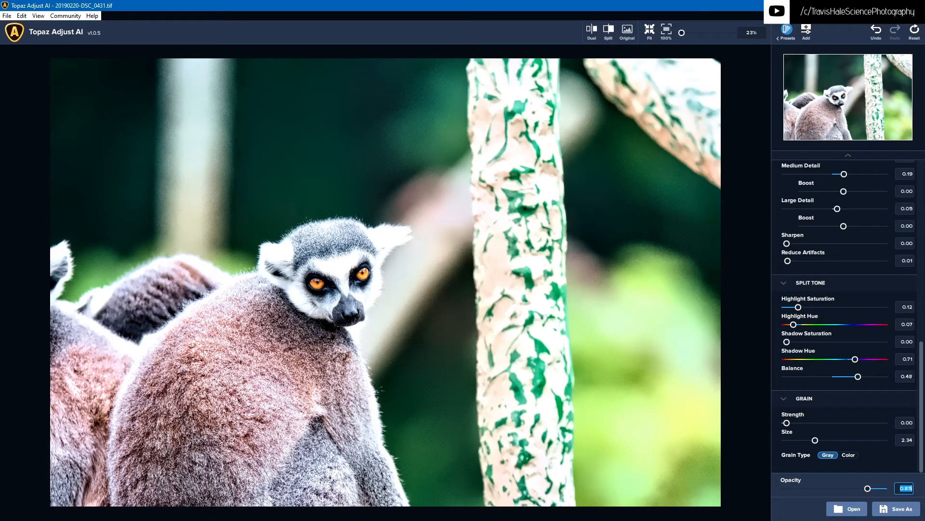
- Save the current adjustment settings as a new preset named Animal
left_click_drag(921, 381, 920, 202)
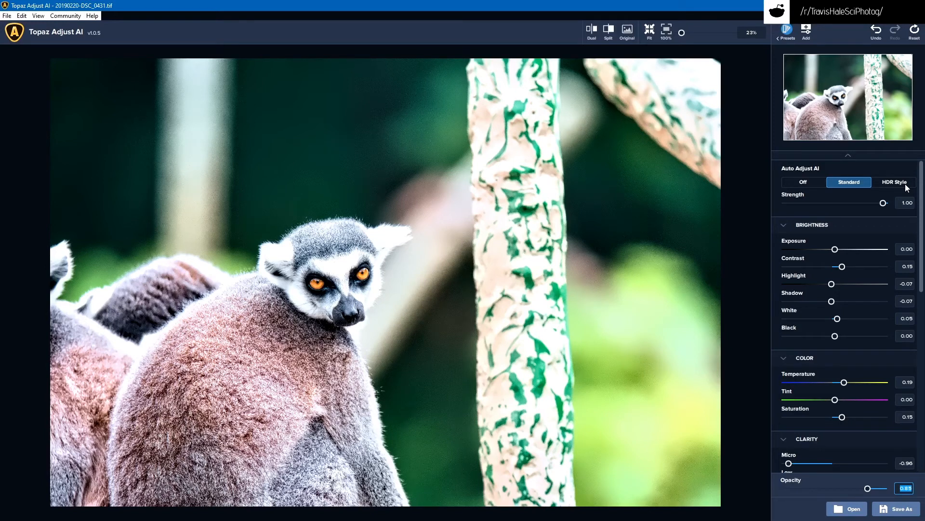
left_click(807, 34)
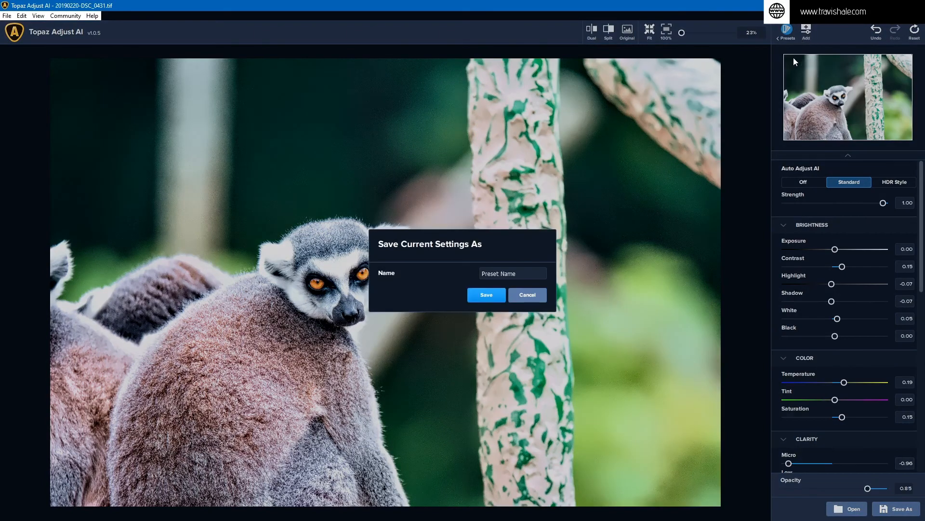
left_click(522, 271)
type("Animal")
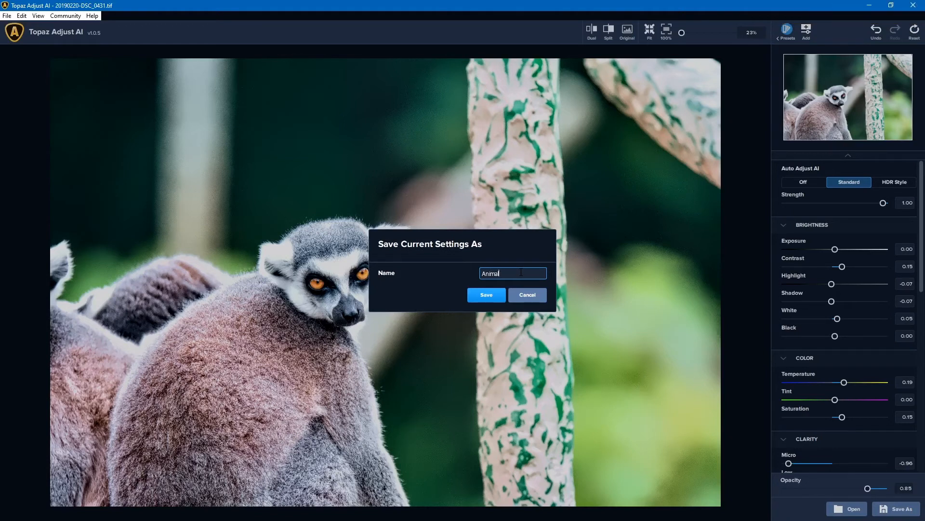
left_click(485, 299)
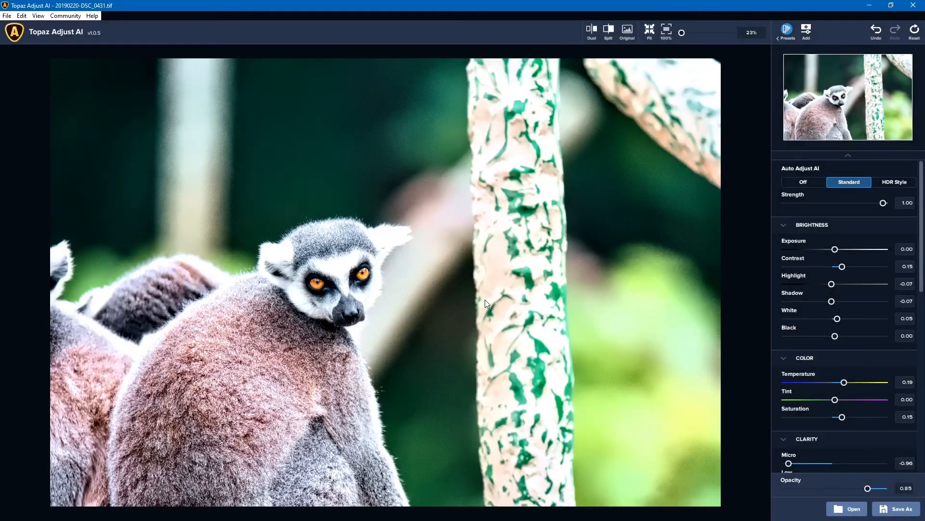
- Apply the saved Animal preset from the My Collection presets to the photo
left_click(784, 32)
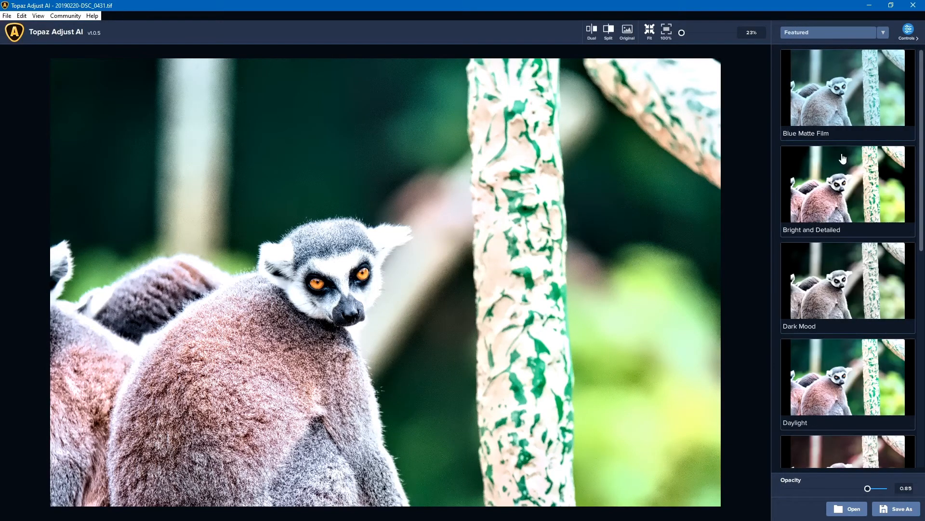
left_click(876, 34)
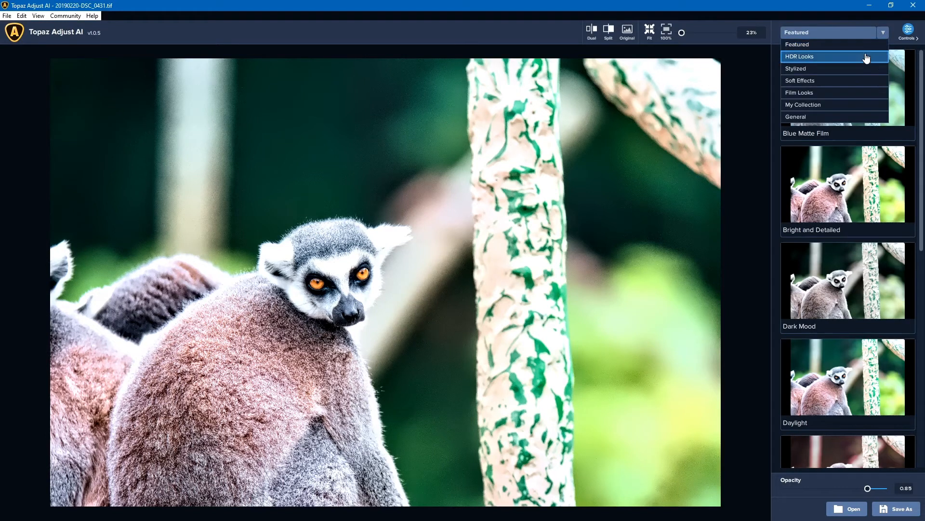
left_click(836, 106)
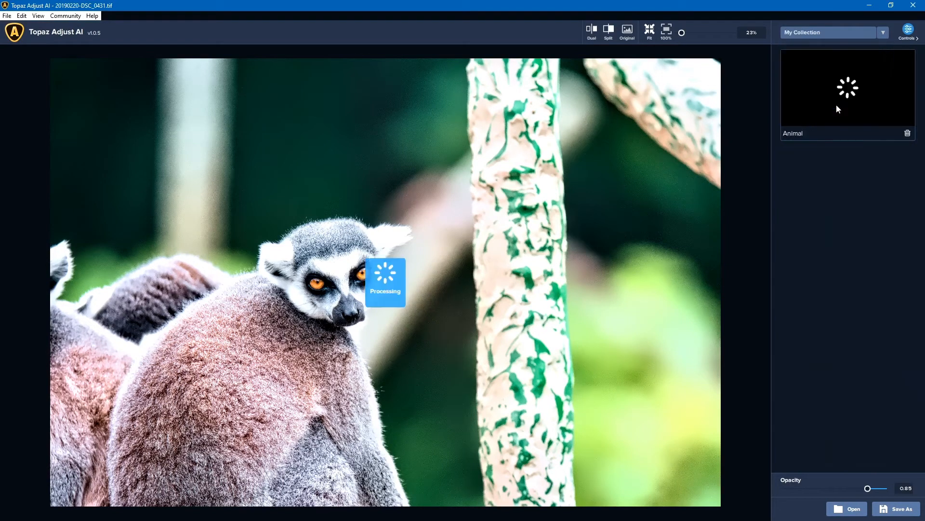
left_click(848, 95)
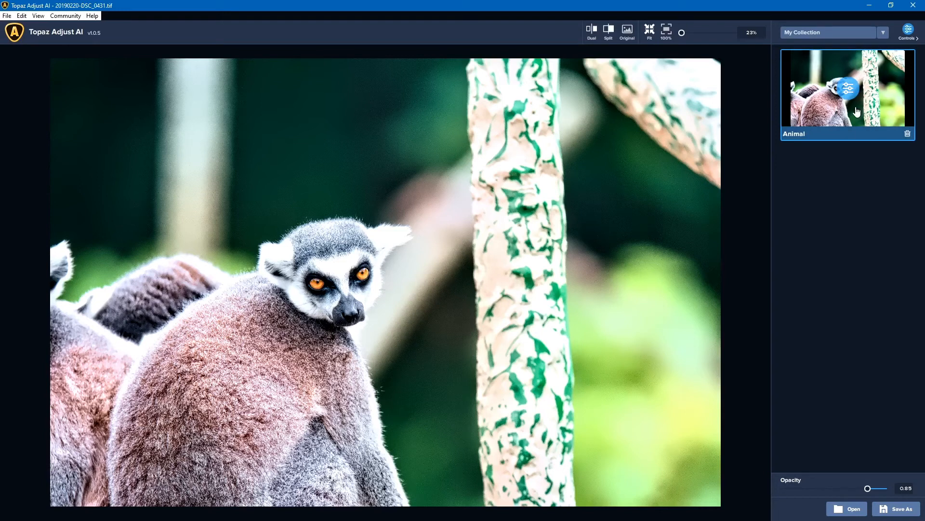
- Try the Bright and Detailed, Dark Mood and Structured presets from the Featured collection on the photo
left_click(884, 32)
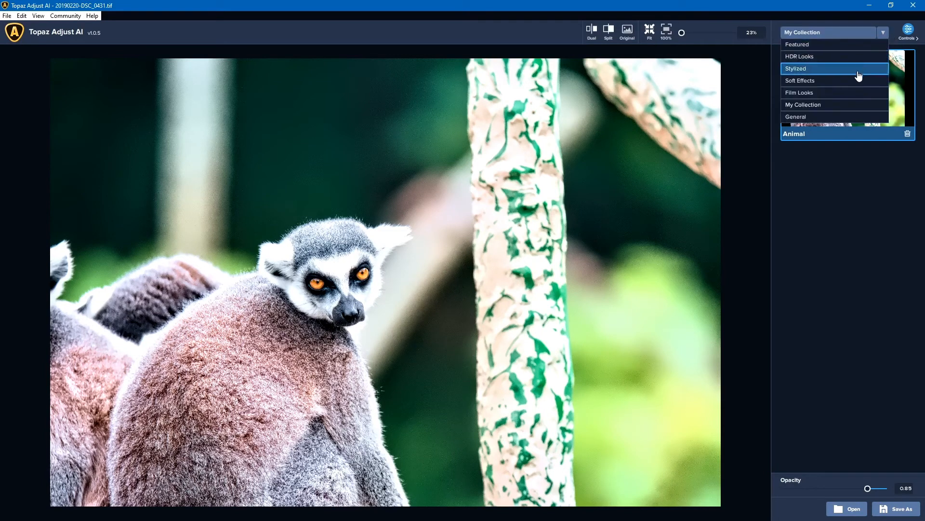
left_click(829, 48)
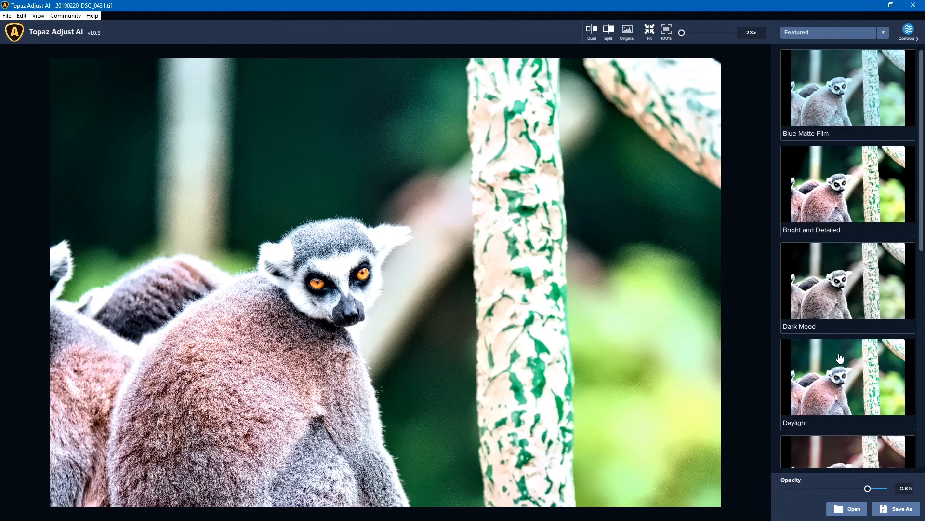
left_click(843, 190)
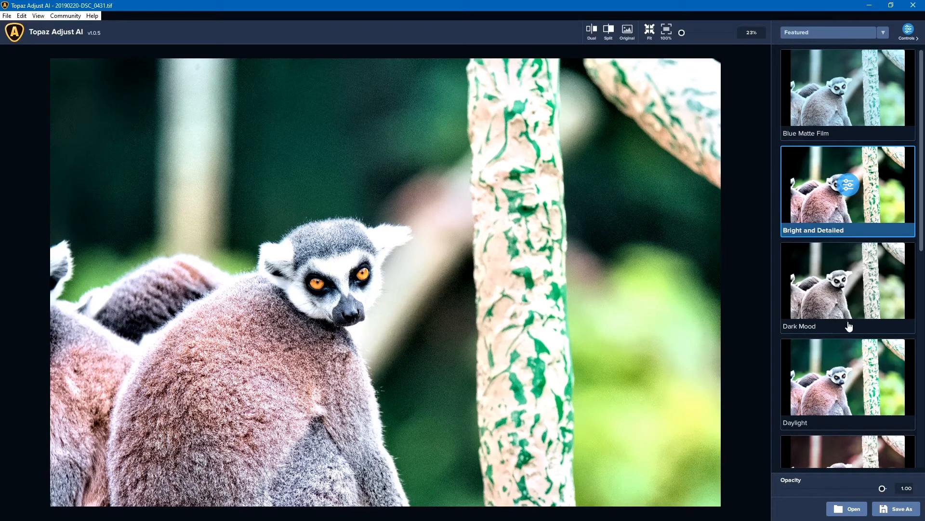
left_click(856, 279)
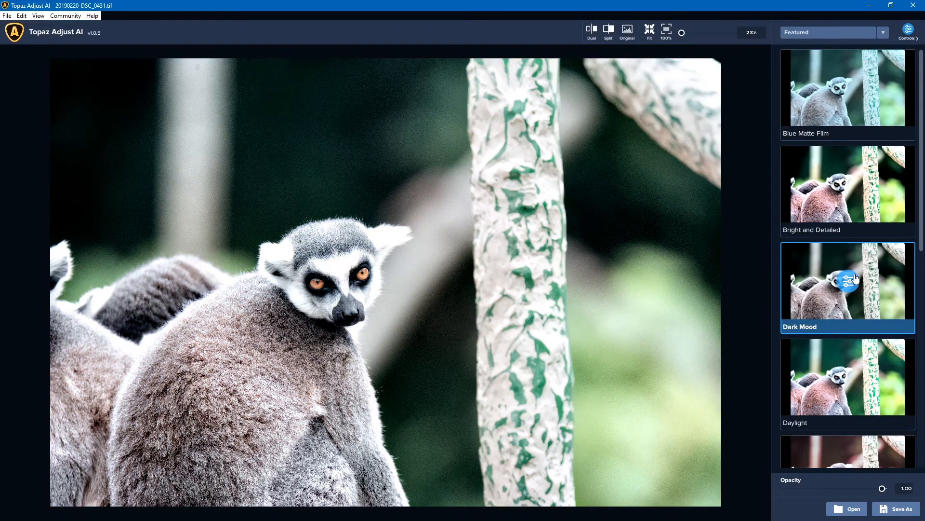
left_click_drag(922, 240, 918, 405)
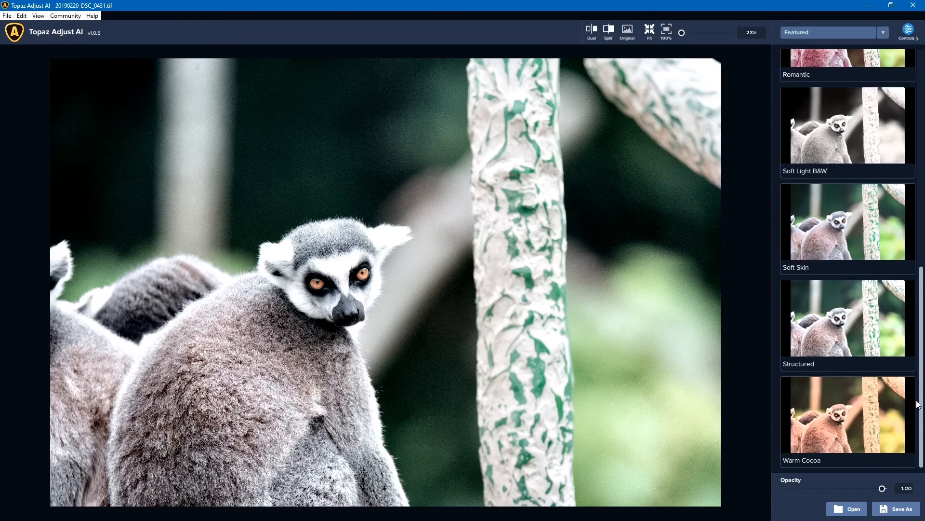
left_click(852, 340)
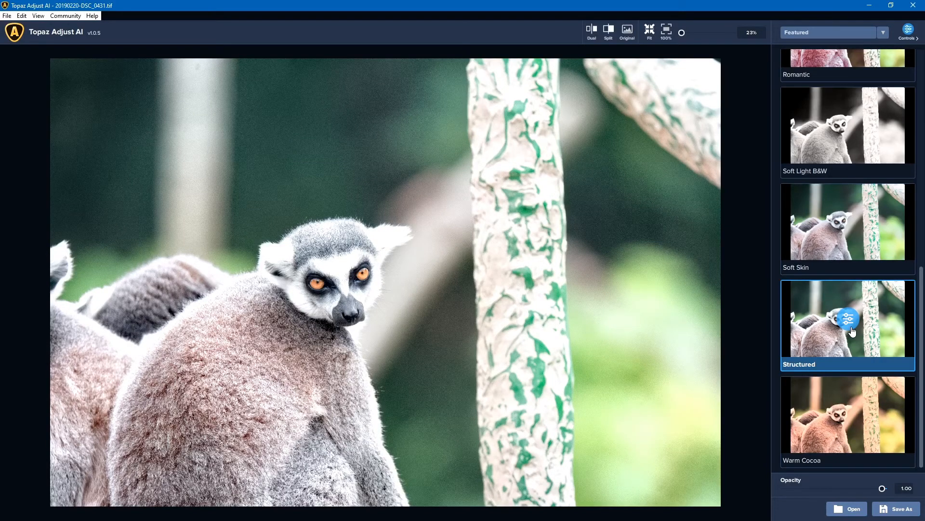
- Return to the My Collection presets and reapply the Animal preset in place of Structured
left_click(849, 33)
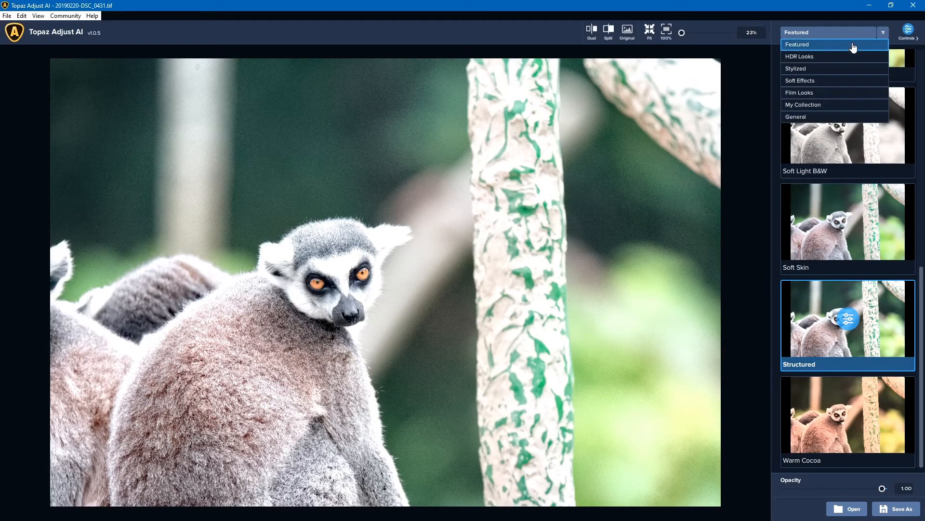
left_click(811, 107)
left_click(836, 121)
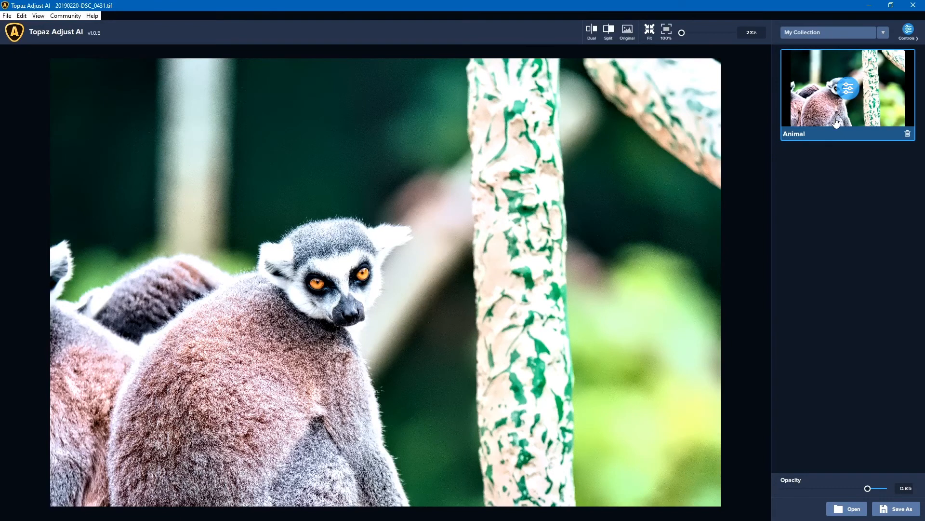
- Compare the processed photo with the original and with Auto Adjust AI off, ending with Auto Adjust AI on Standard
left_click(627, 33)
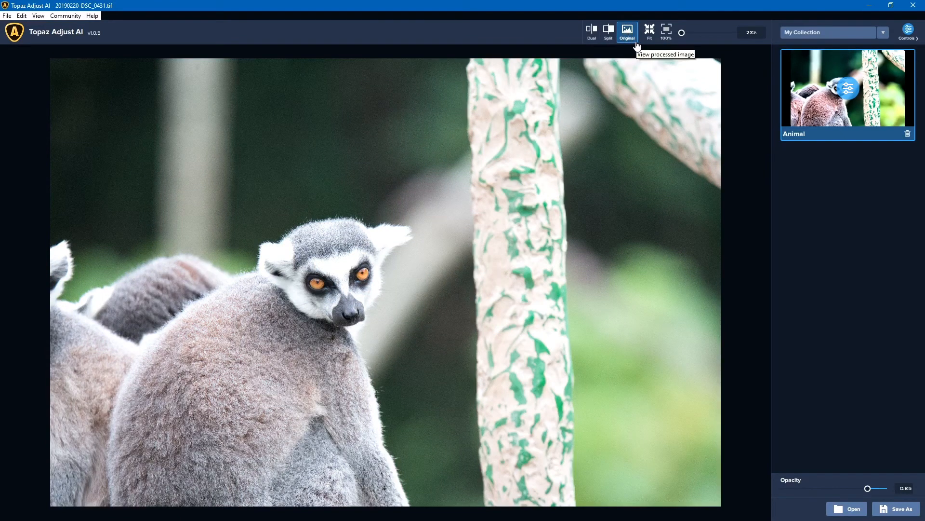
left_click(627, 33)
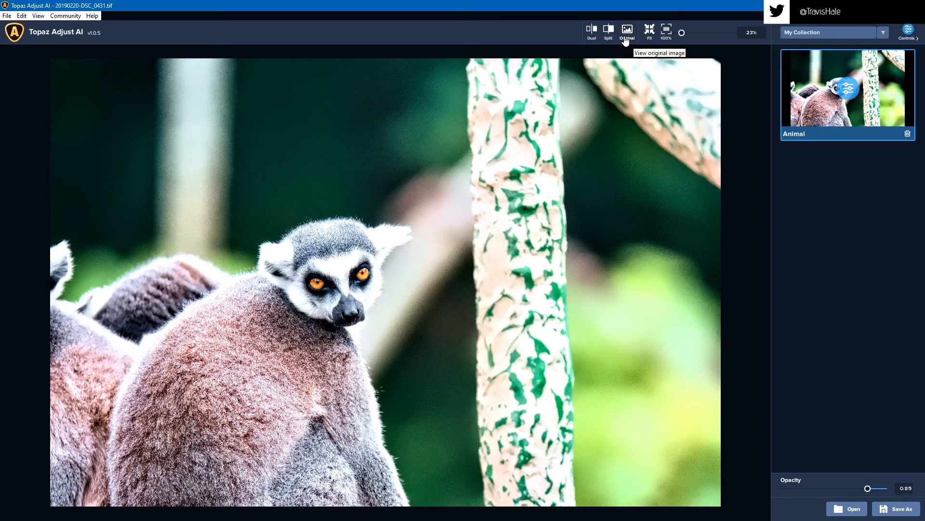
left_click(908, 32)
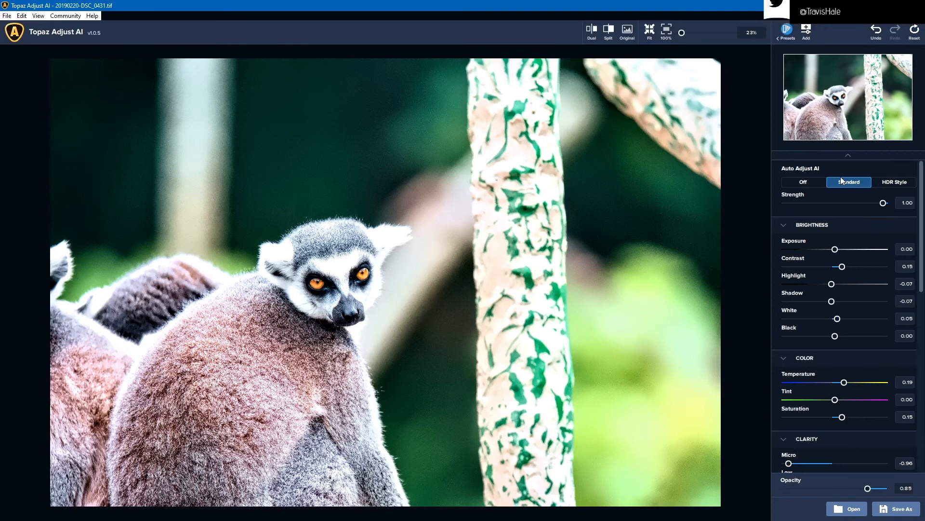
left_click(802, 183)
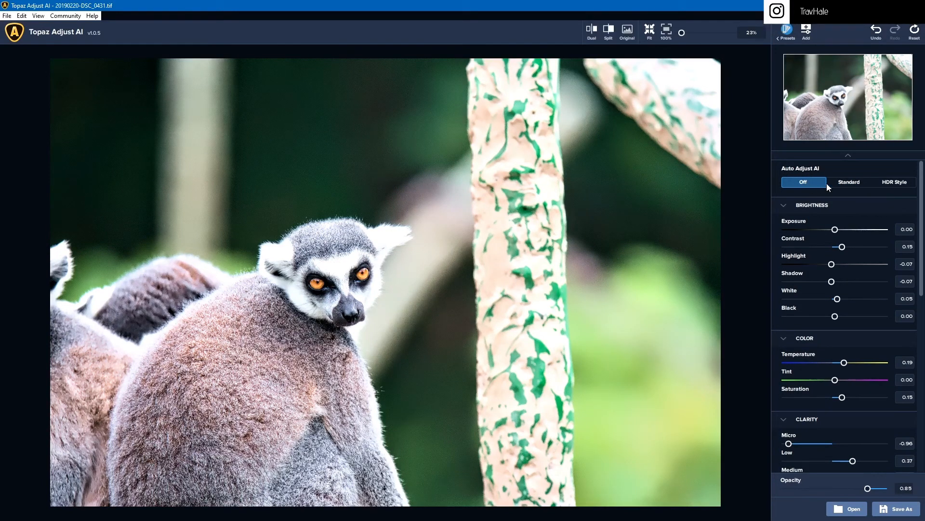
left_click(855, 187)
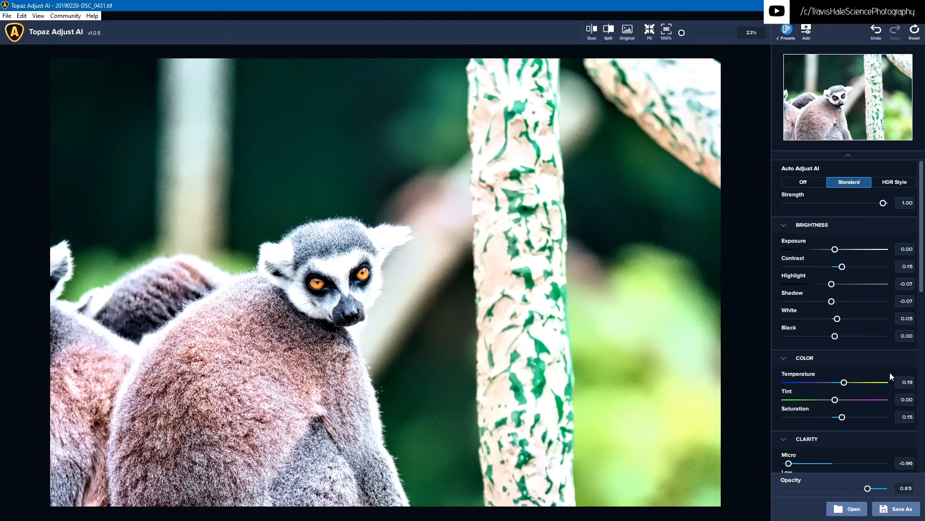
- Save the photo in JPG format as 20190220-DSC_0431-adjust.jpg with the sRGB color profile
left_click(896, 511)
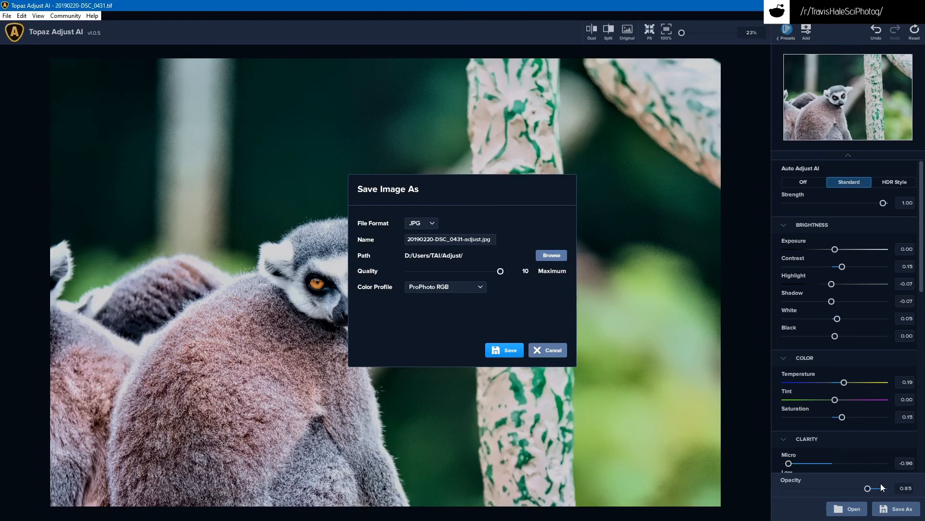
left_click(430, 220)
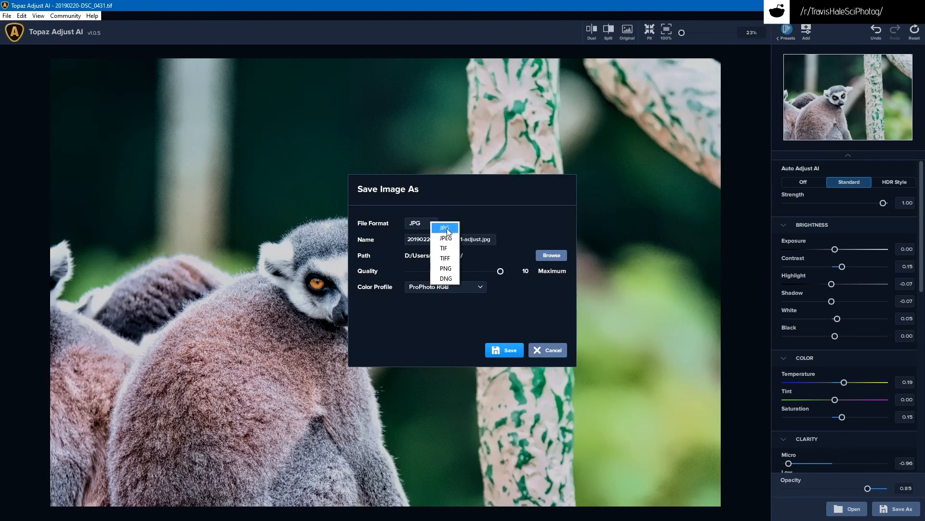
left_click(451, 226)
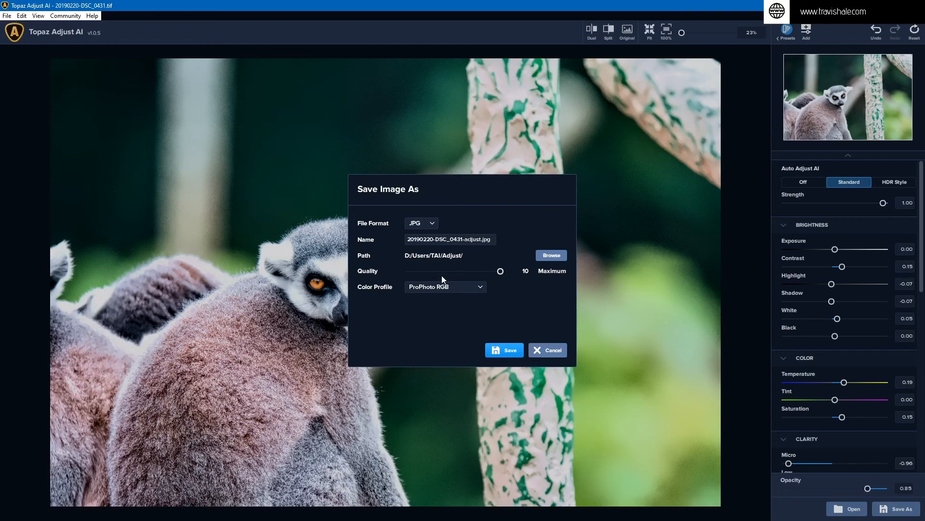
left_click(469, 287)
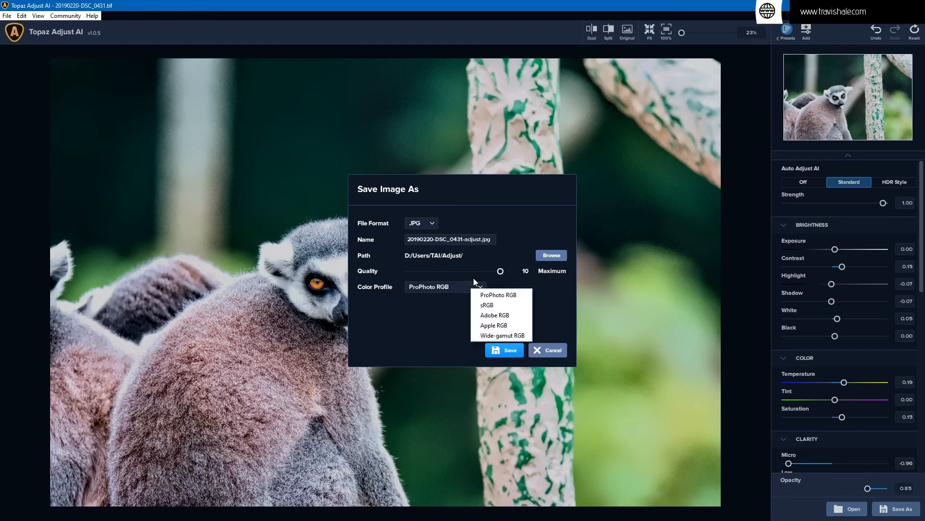
left_click(501, 305)
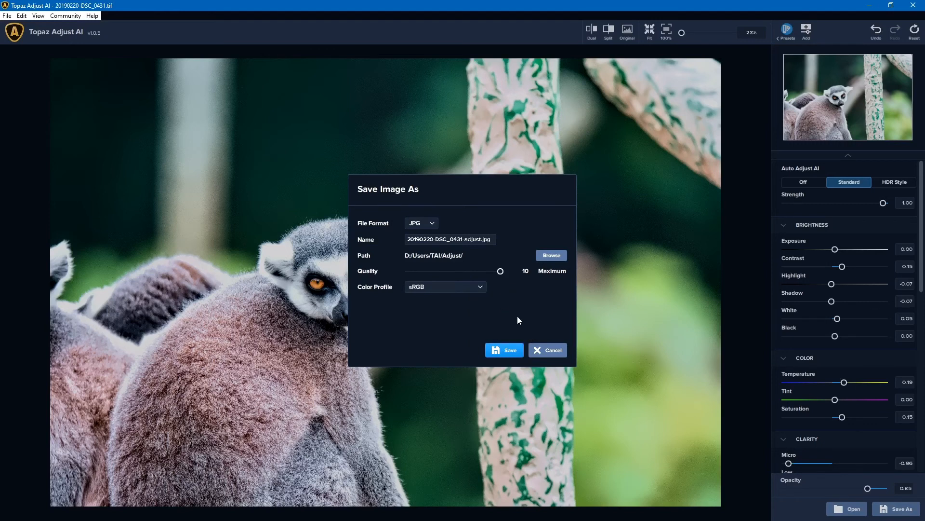
left_click(512, 350)
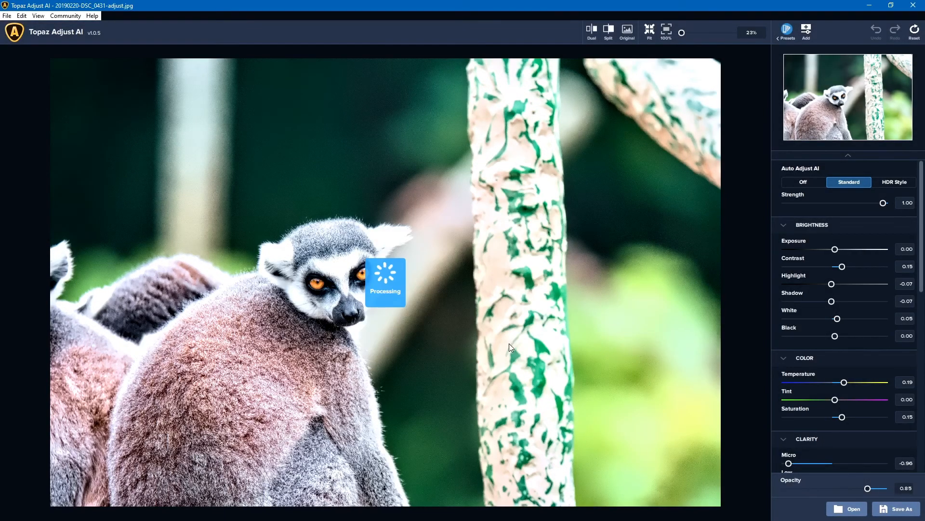